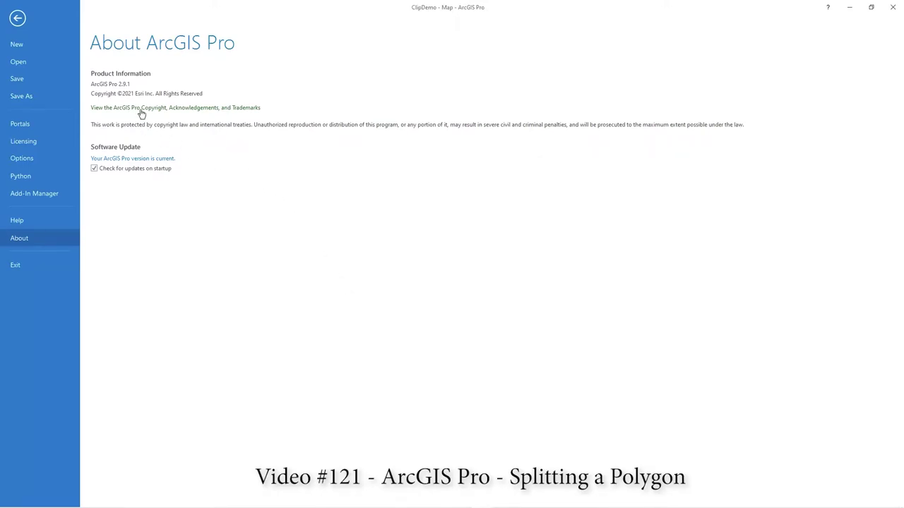
# Leave the About page and go back to the ClipDemo map of SSSI polygons
pyautogui.click(18, 18)
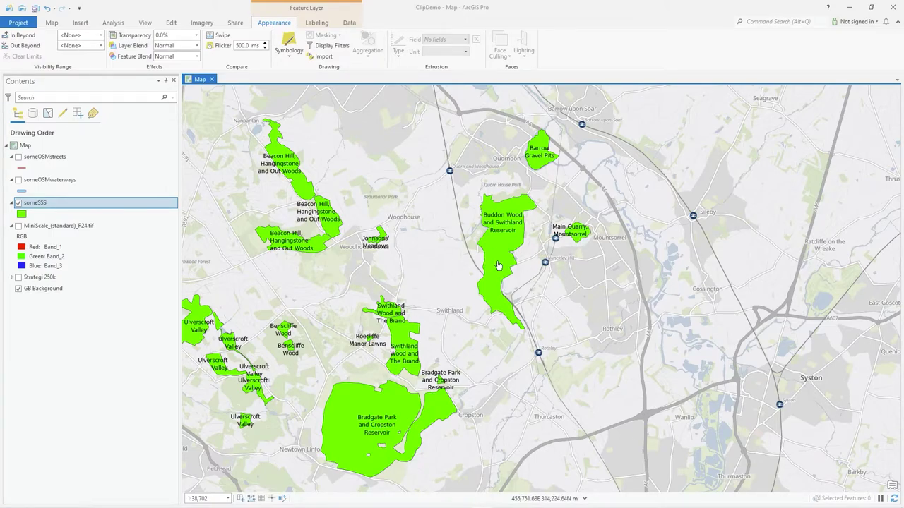
# Zoom to about 1:15,852 on Buddon Wood and select the someSSSI layer in Contents
pyautogui.scroll(1, 533, 267)
pyautogui.scroll(1, 484, 245)
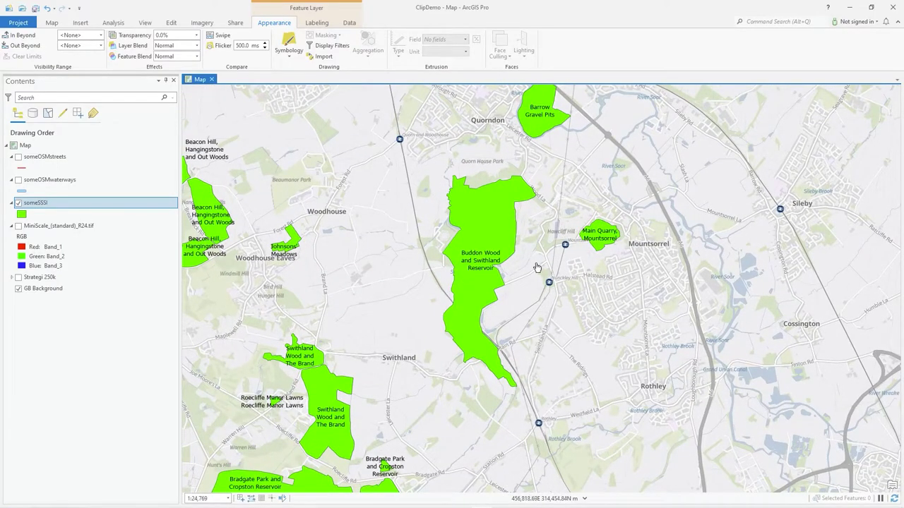
pyautogui.scroll(1, 537, 268)
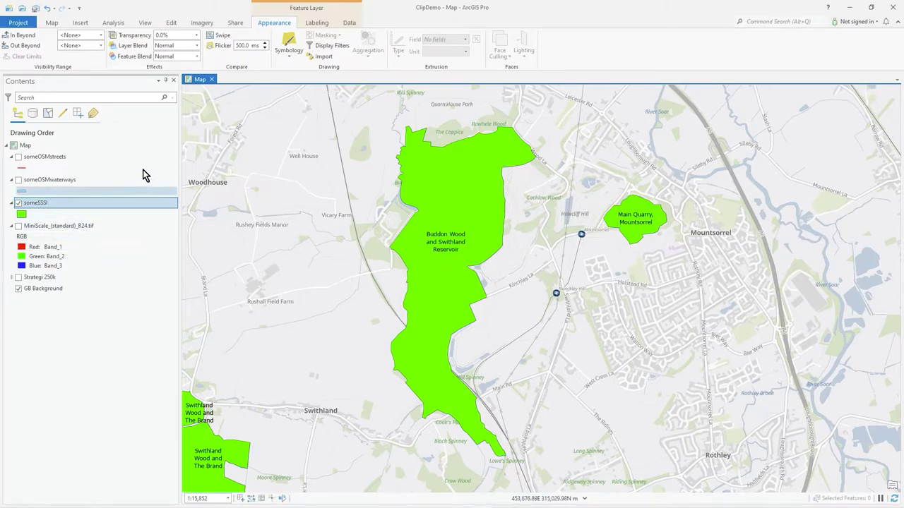
pyautogui.click(32, 206)
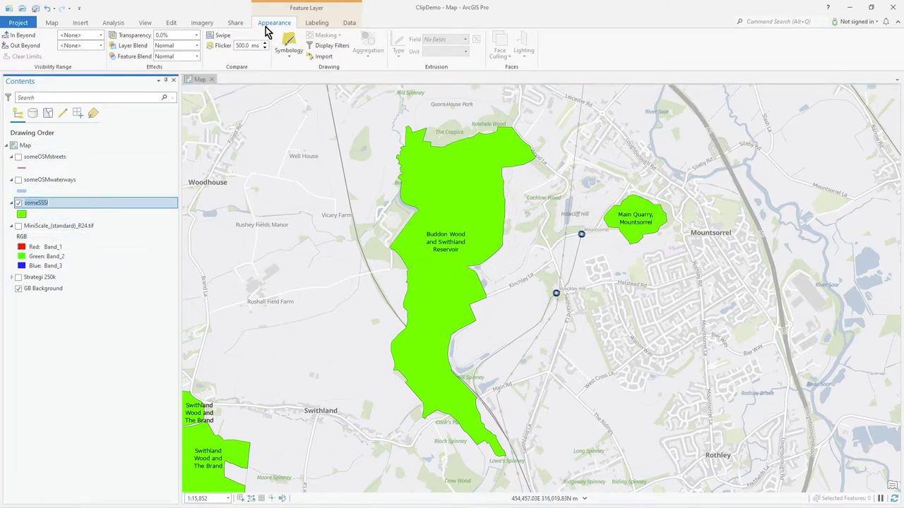
# Set the someSSSI layer transparency to about 61.4% and recentre the map slightly
pyautogui.click(196, 35)
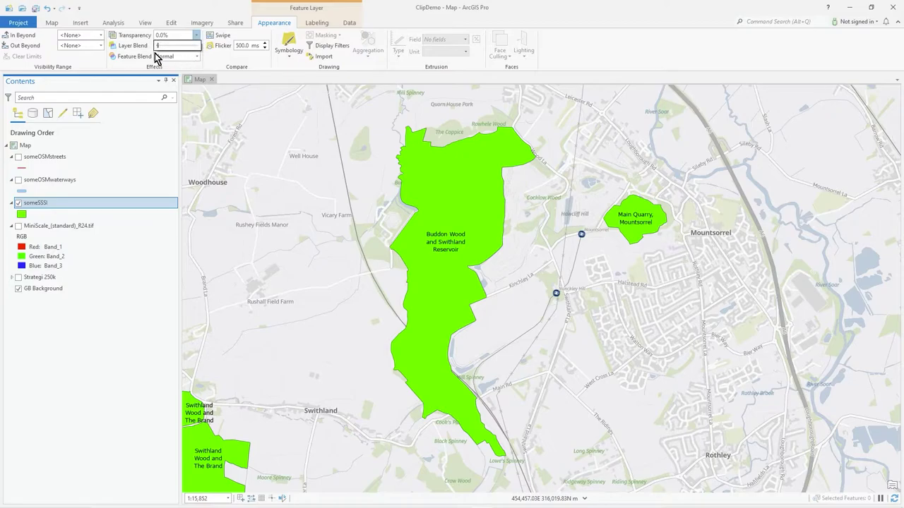
pyautogui.moveTo(158, 47); pyautogui.dragTo(181, 55)
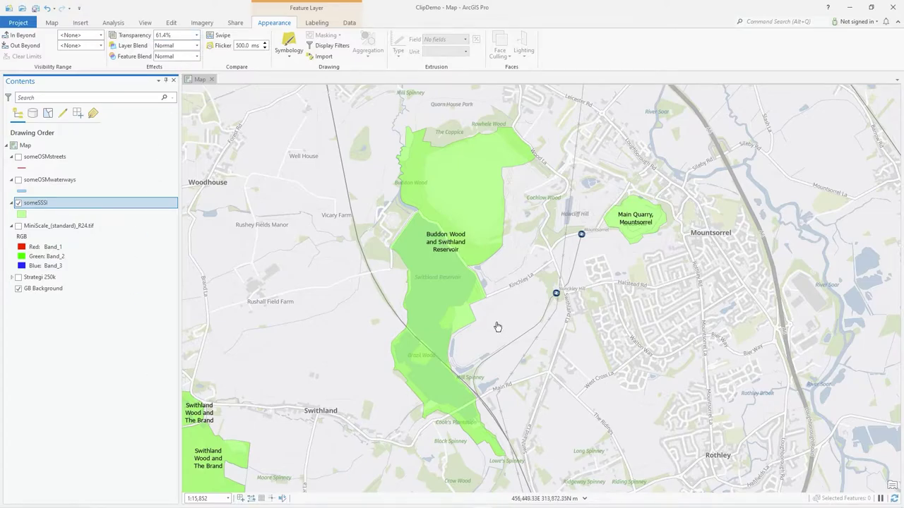
pyautogui.moveTo(496, 272); pyautogui.dragTo(491, 262)
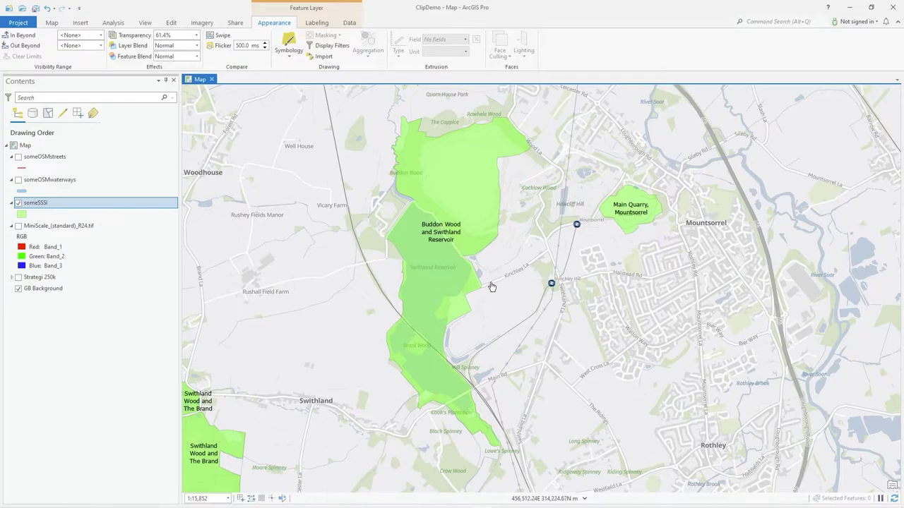
pyautogui.scroll(3, 427, 220)
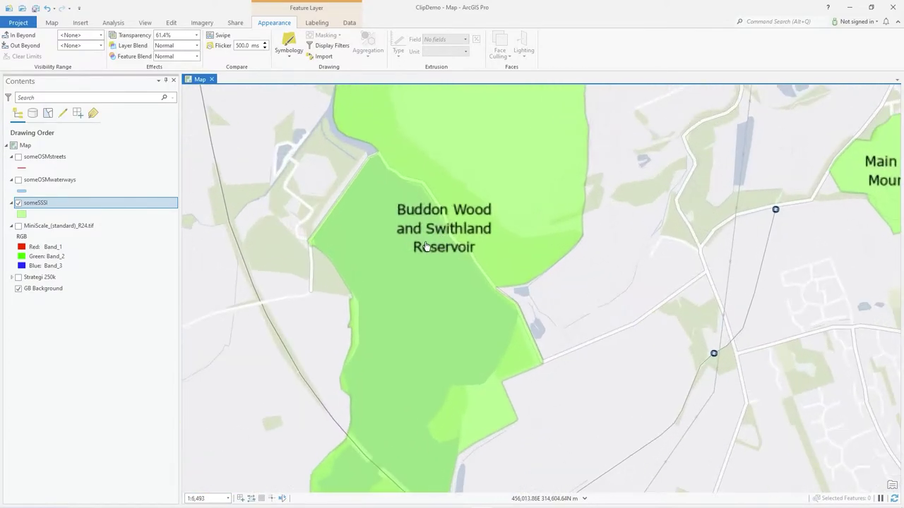
pyautogui.click(19, 203)
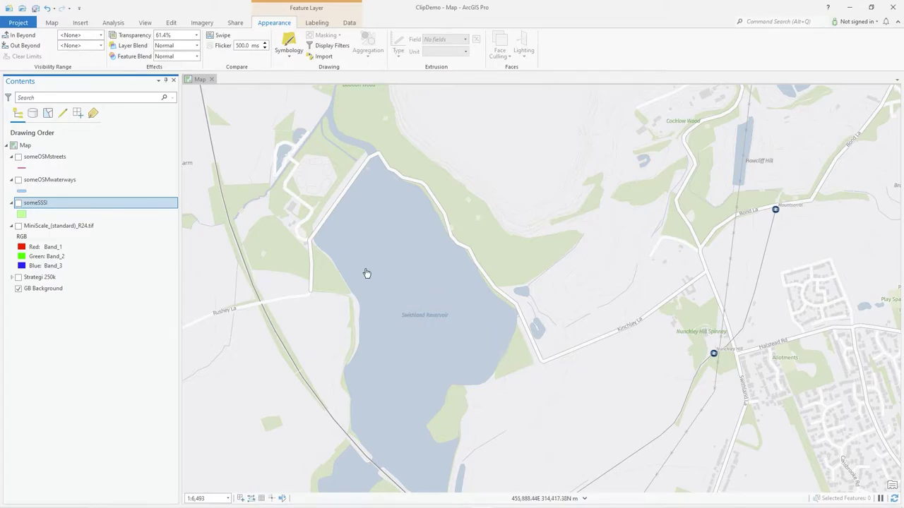
pyautogui.click(18, 204)
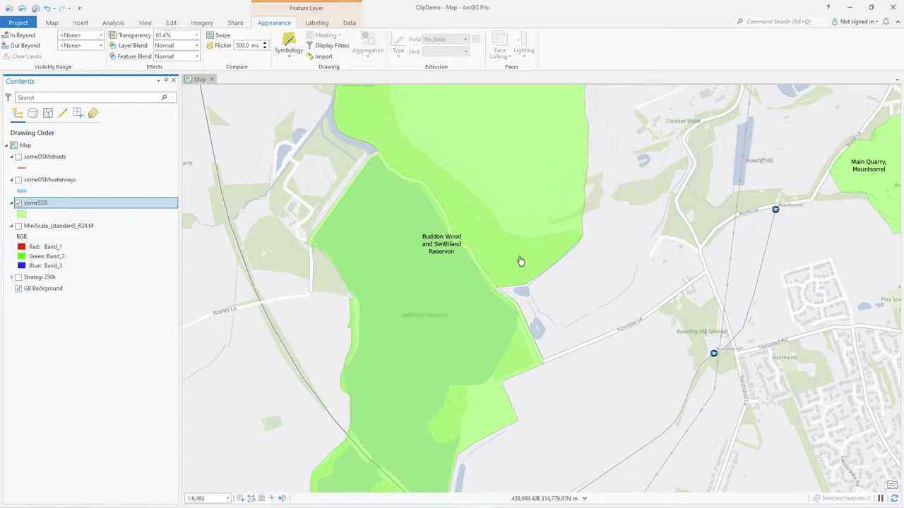
pyautogui.scroll(-1, 438, 273)
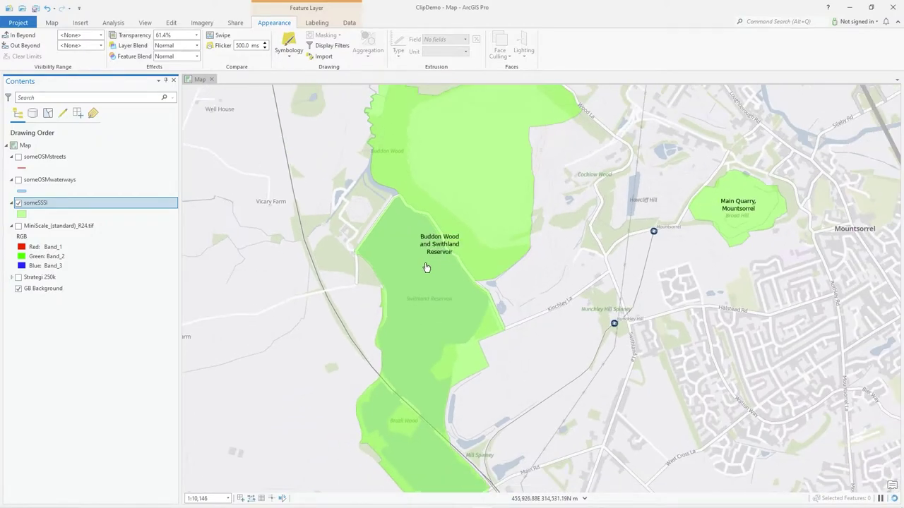
pyautogui.scroll(1, 435, 245)
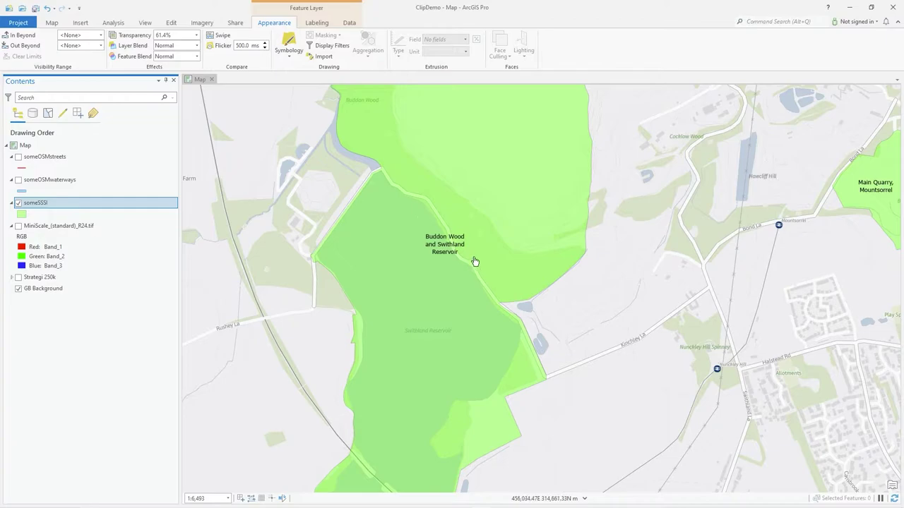
pyautogui.scroll(-2, 583, 309)
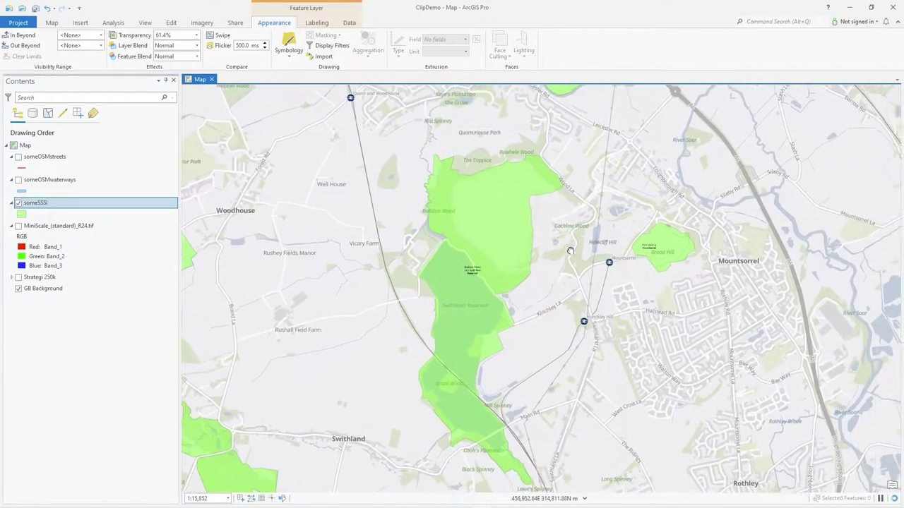
pyautogui.click(496, 246)
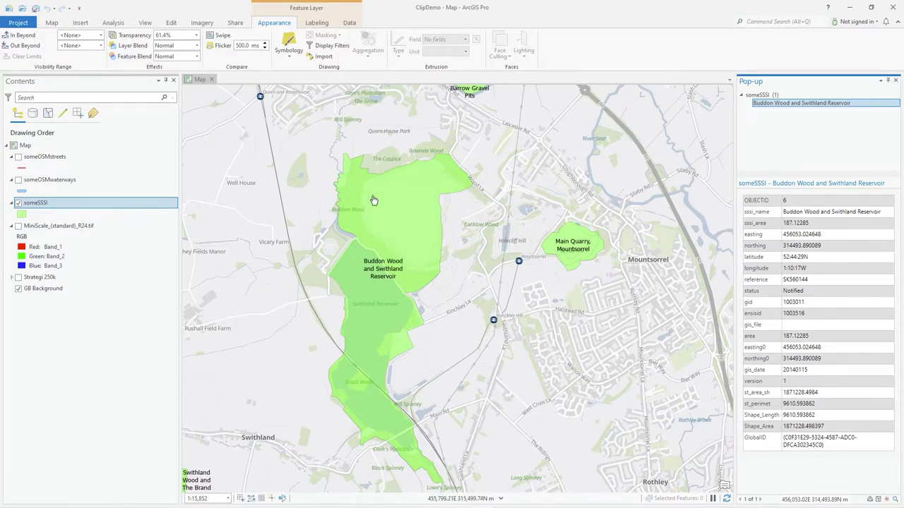
pyautogui.click(895, 81)
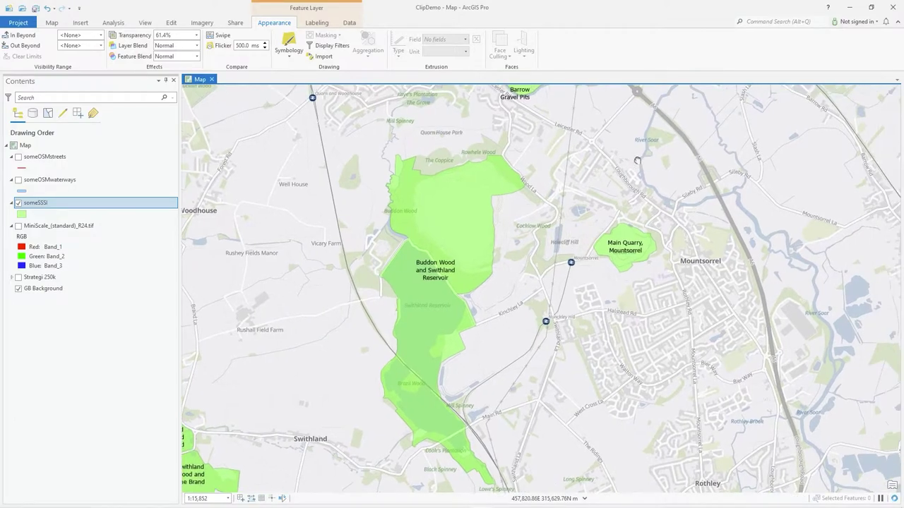
# Open the Modify Features pane from the Edit tab, showing tools like Clip, Split and Buffer
pyautogui.click(171, 23)
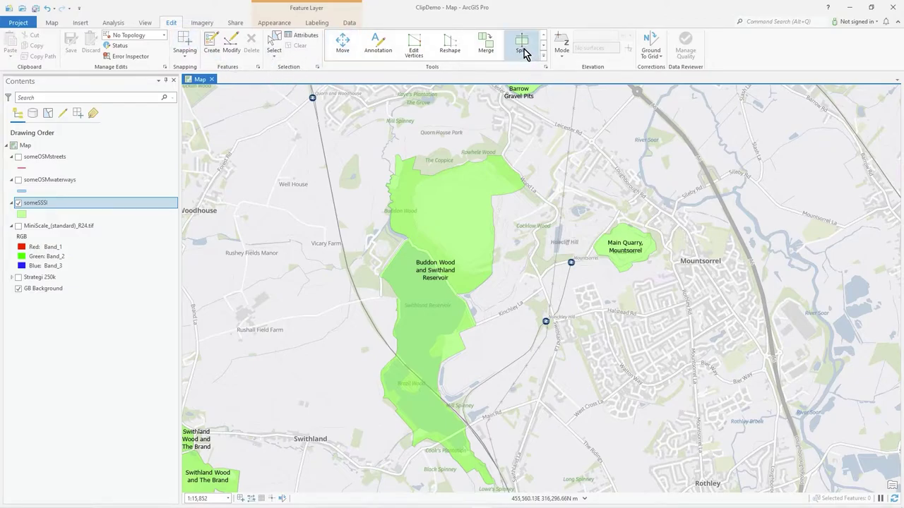
pyautogui.click(229, 49)
pyautogui.scroll(2, 794, 308)
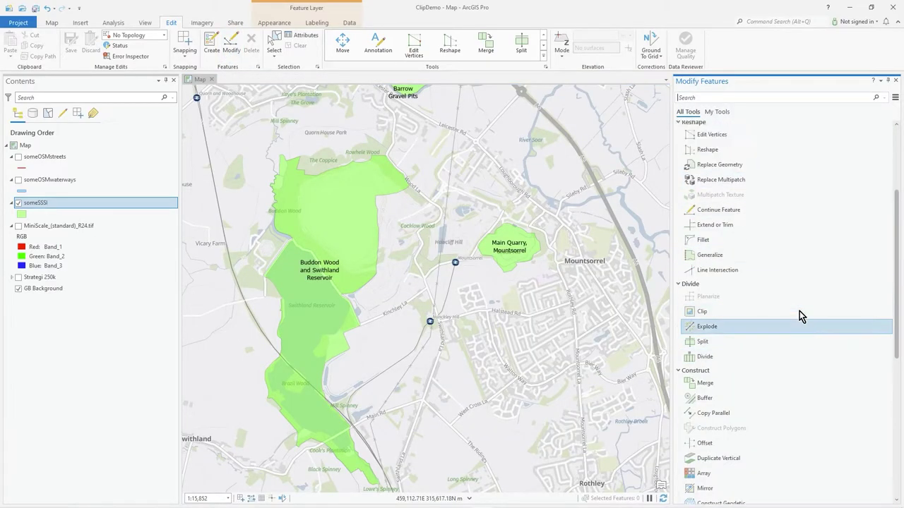
pyautogui.scroll(-5, 801, 310)
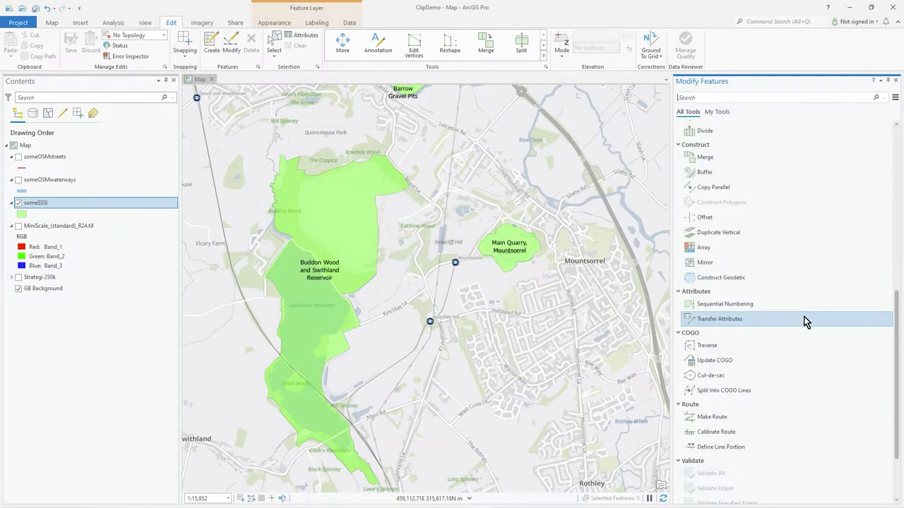
pyautogui.scroll(3, 805, 314)
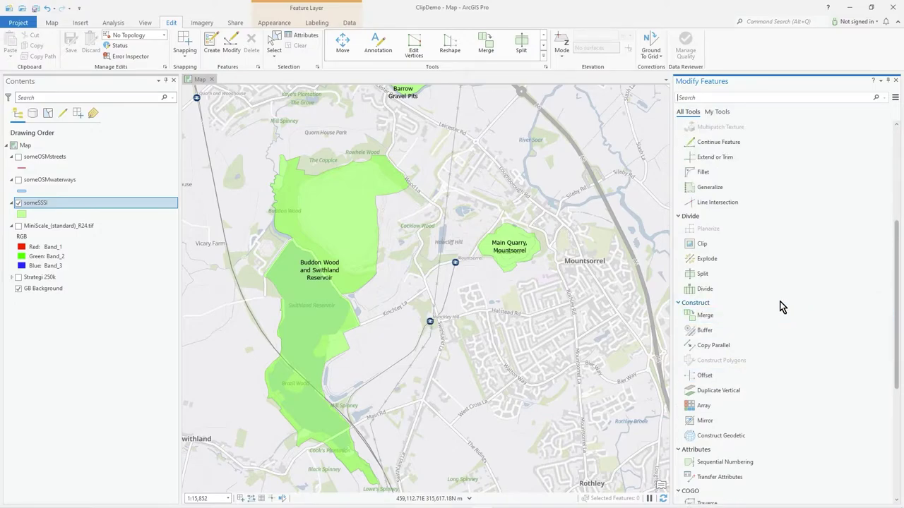
pyautogui.moveTo(537, 303); pyautogui.dragTo(590, 288)
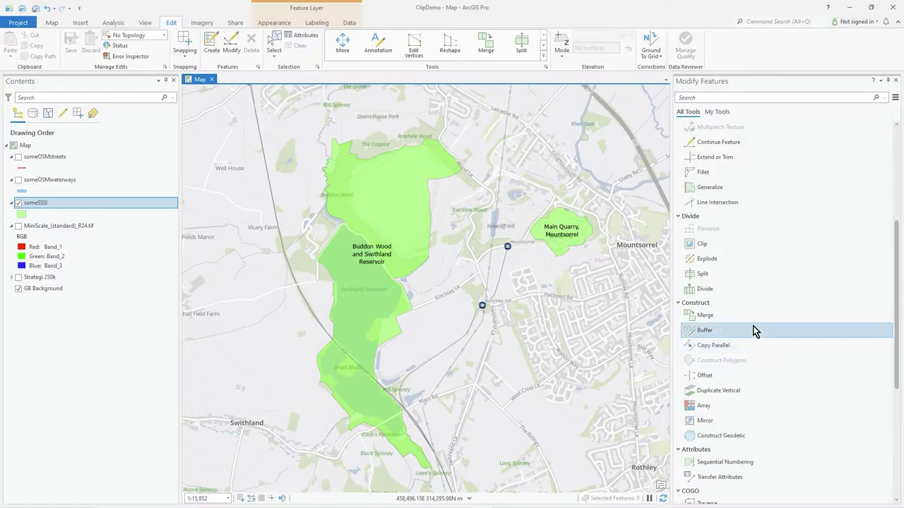
# Activate the Split tool and select the Buddon Wood and Swithland Reservoir polygon to divide
pyautogui.click(698, 276)
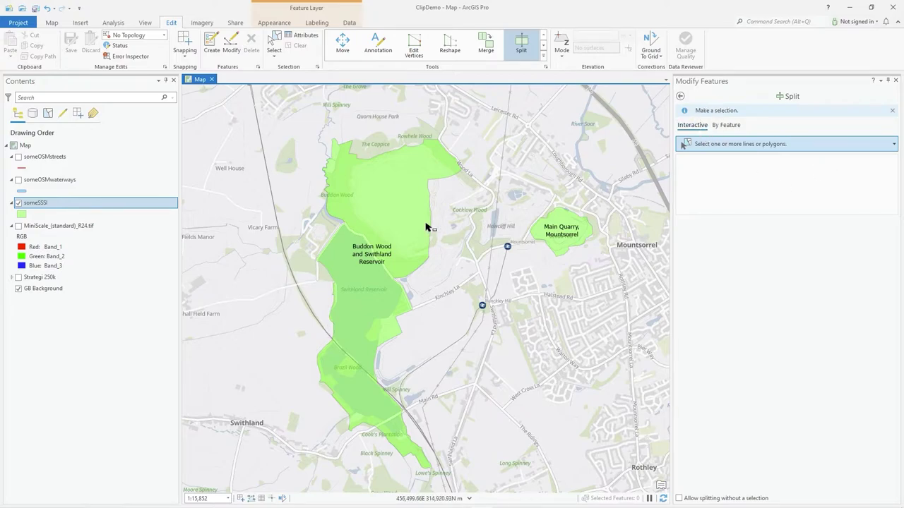
pyautogui.click(389, 213)
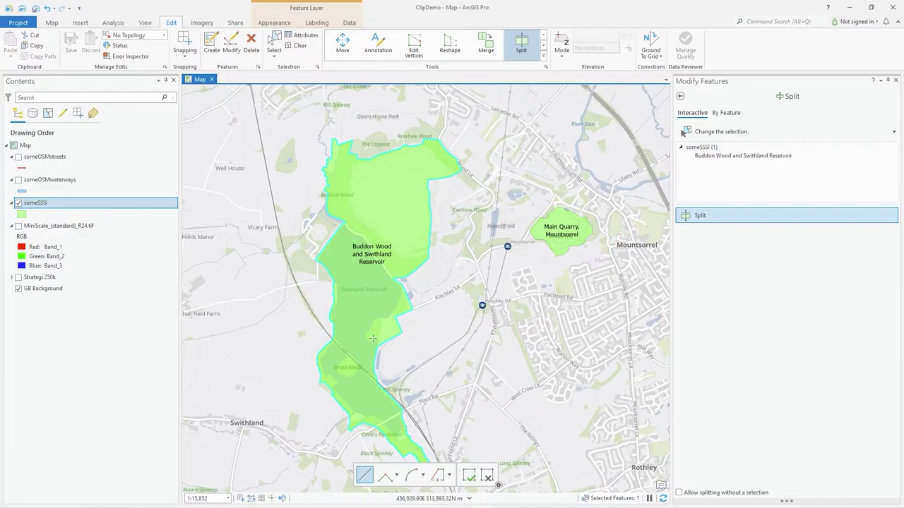
# Draw a west-to-east line across the polygon to split it into northern and southern pieces
pyautogui.click(318, 220)
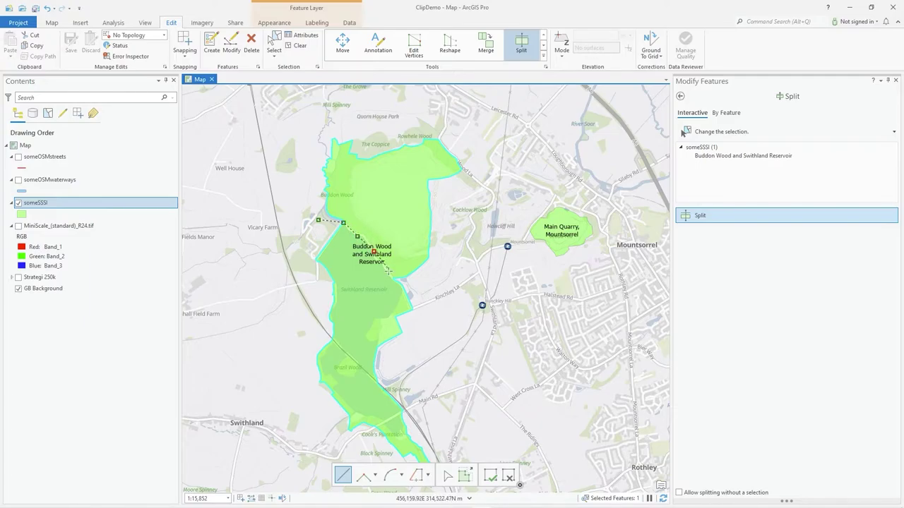
pyautogui.doubleClick(438, 304)
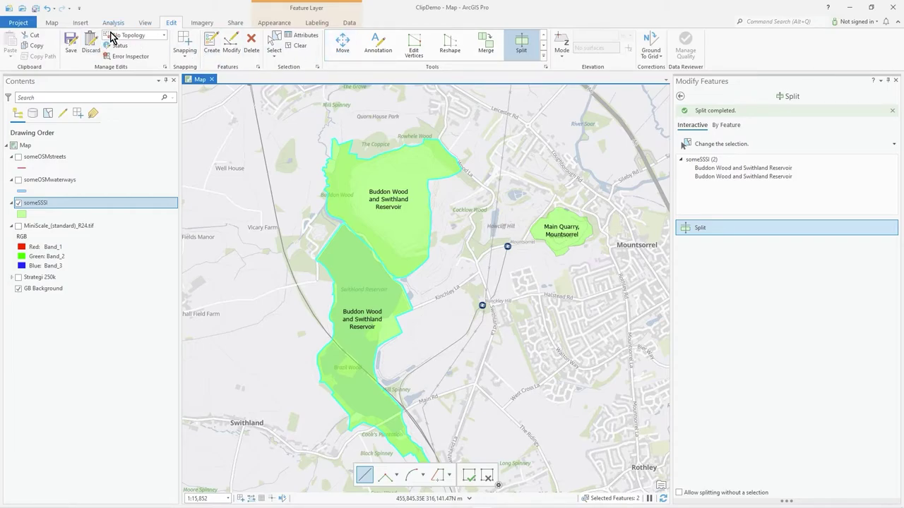
# Inspect the pop-up attributes of both halves, OBJECTIDs 23 and 6, then close the pop-up
pyautogui.click(47, 25)
pyautogui.click(74, 44)
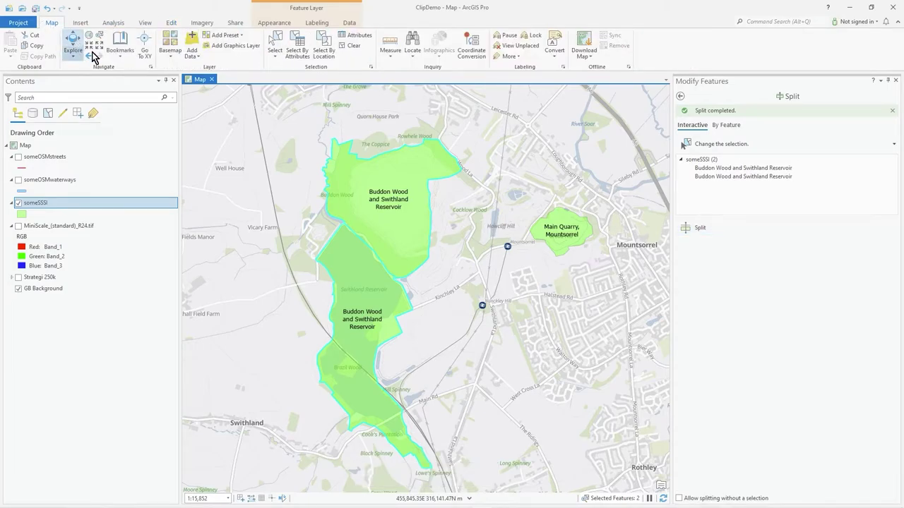
pyautogui.click(400, 227)
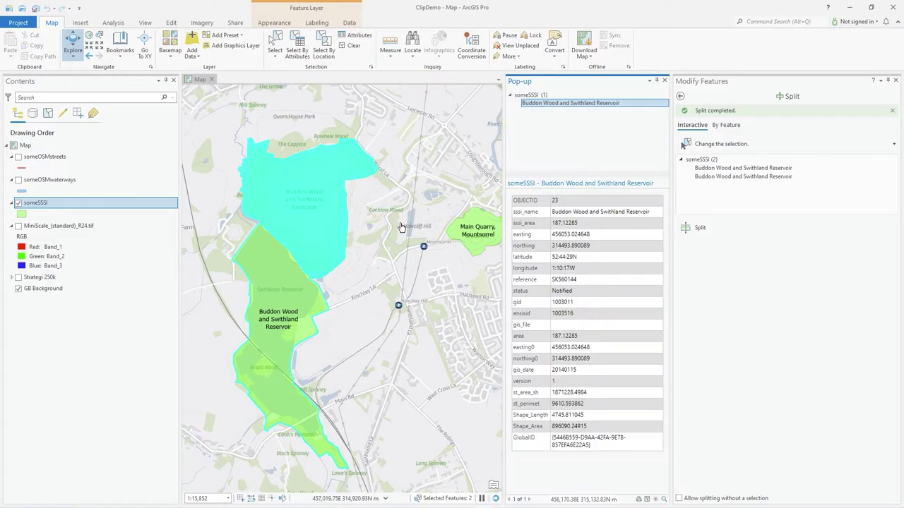
pyautogui.click(269, 266)
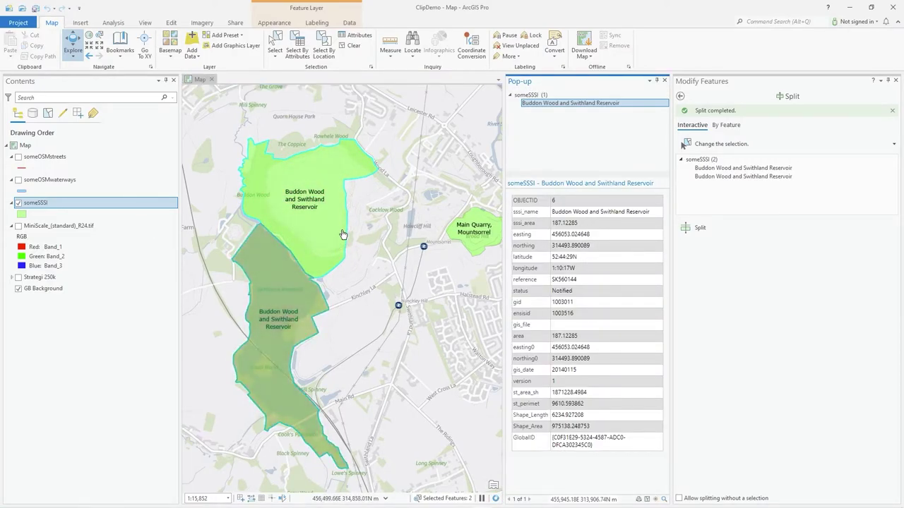
pyautogui.click(292, 291)
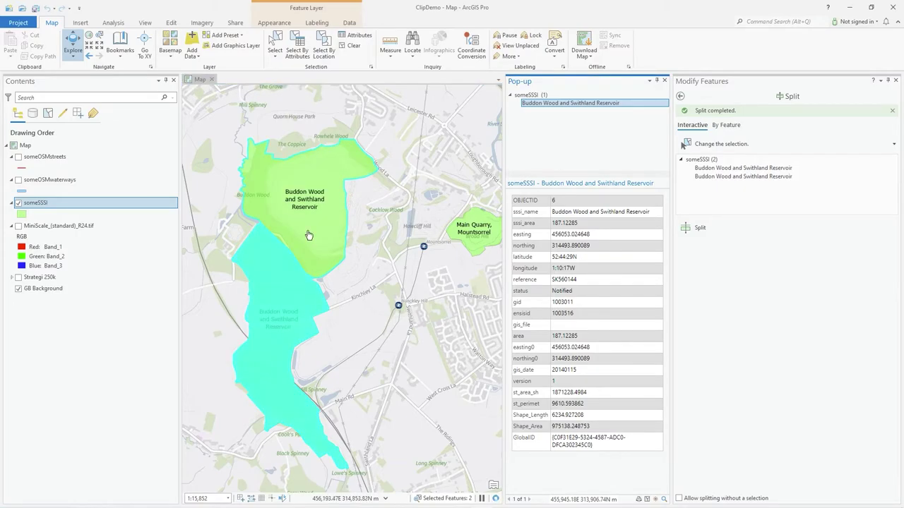
pyautogui.click(275, 272)
pyautogui.click(331, 238)
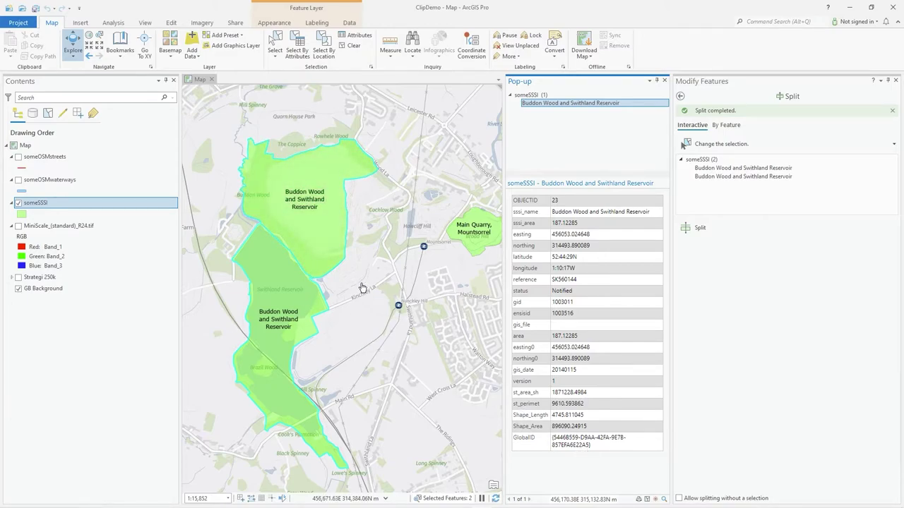
pyautogui.click(664, 83)
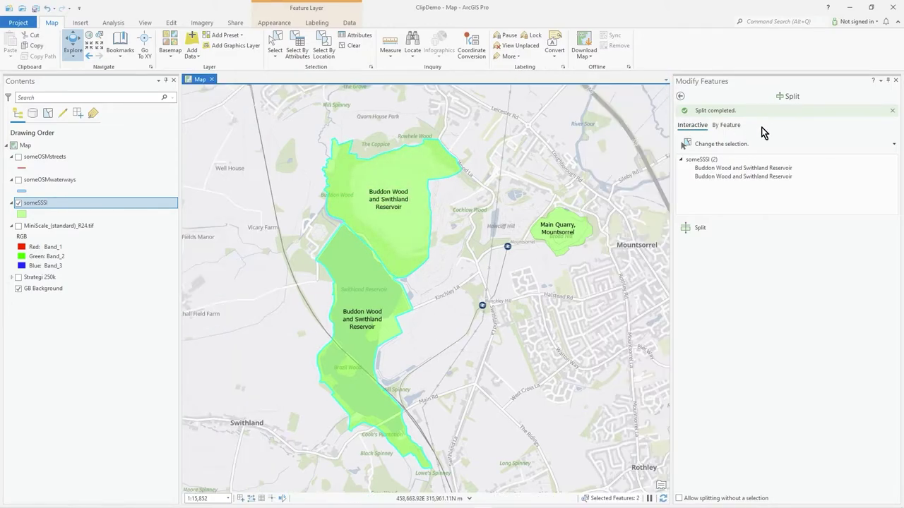
pyautogui.moveTo(495, 246); pyautogui.dragTo(491, 222)
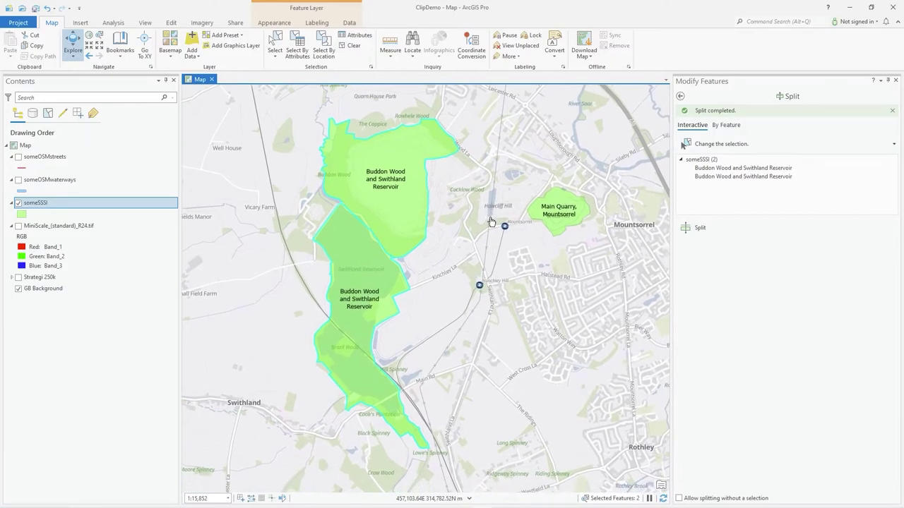
# Open the someSSSI attribute table listing 23 records with the two split pieces selected
pyautogui.rightClick(43, 204)
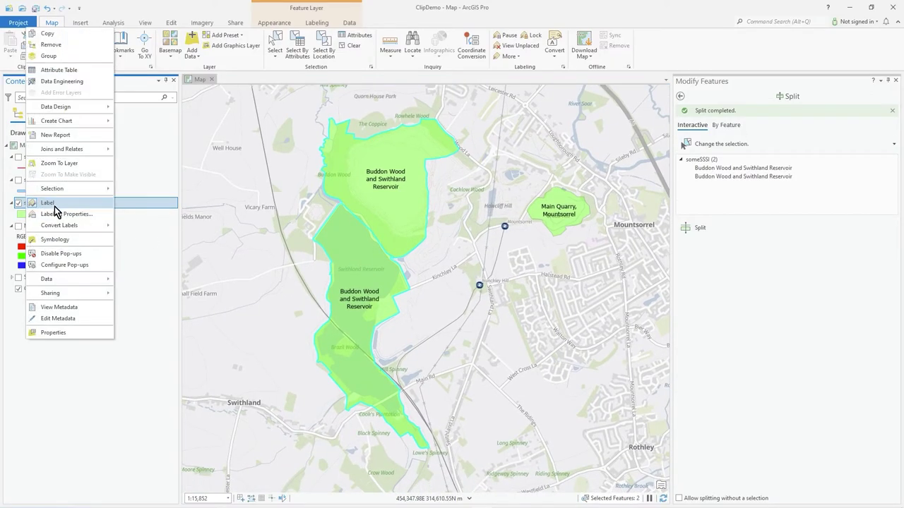
pyautogui.click(80, 72)
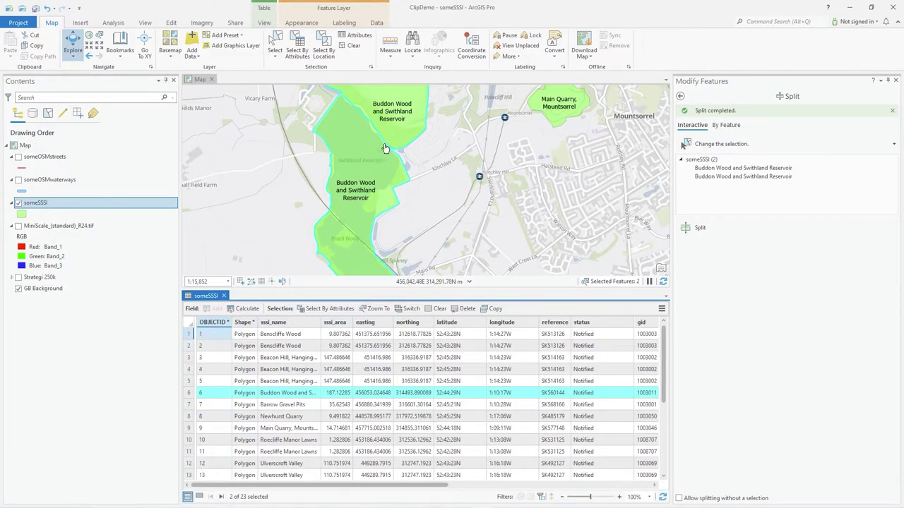
pyautogui.scroll(-4, 452, 170)
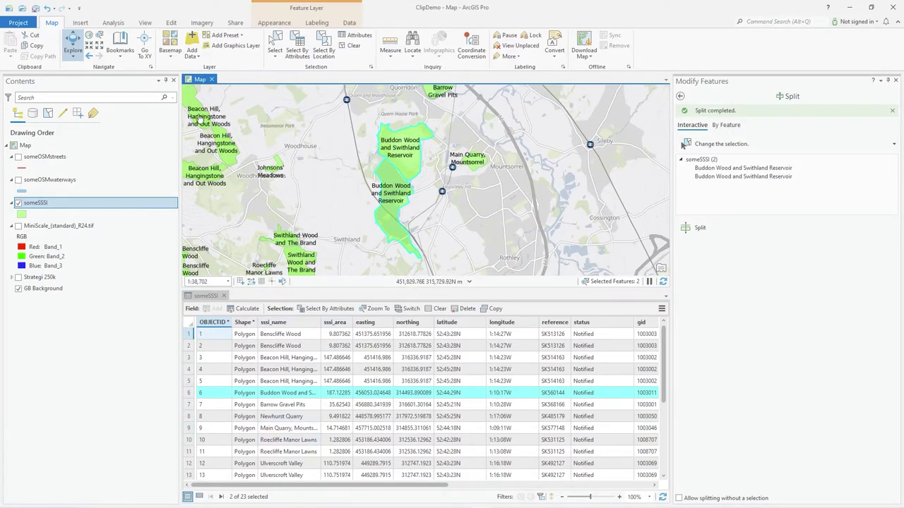
# Discard the unsaved split edits from the Edit tab, confirming Yes in the Discard Edits dialog
pyautogui.click(170, 24)
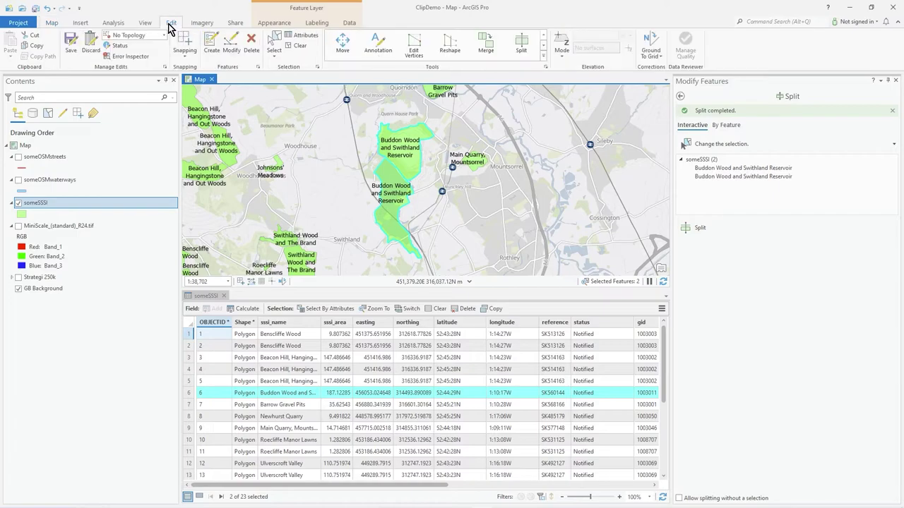
pyautogui.click(90, 43)
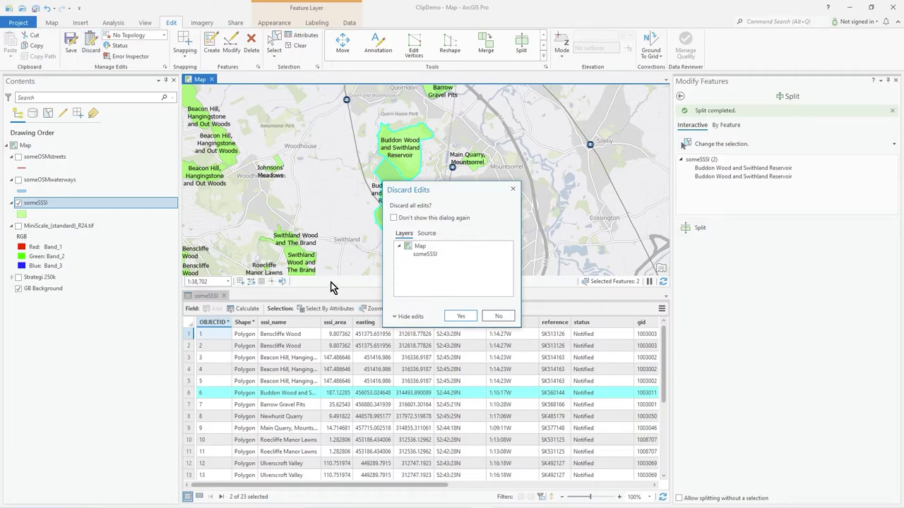
pyautogui.click(457, 317)
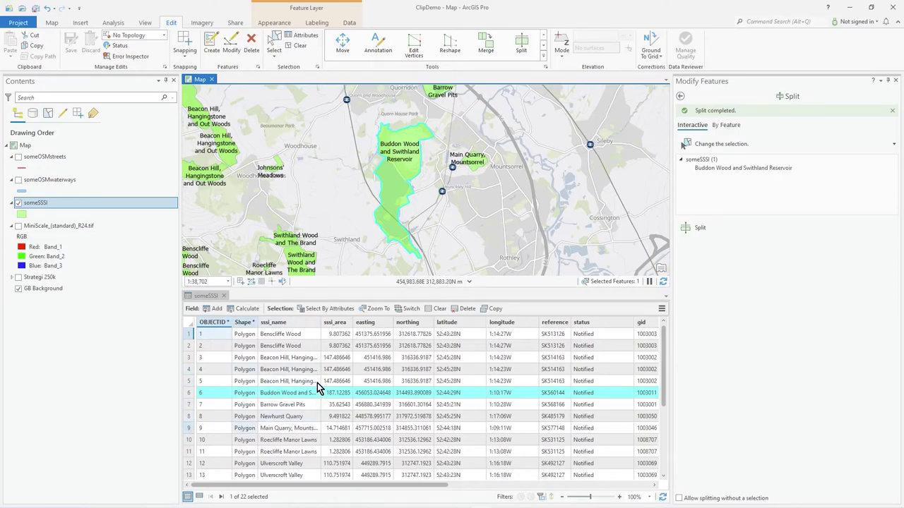
# Close and reopen the someSSSI attribute table, shrinking its pane to make the map taller
pyautogui.click(223, 296)
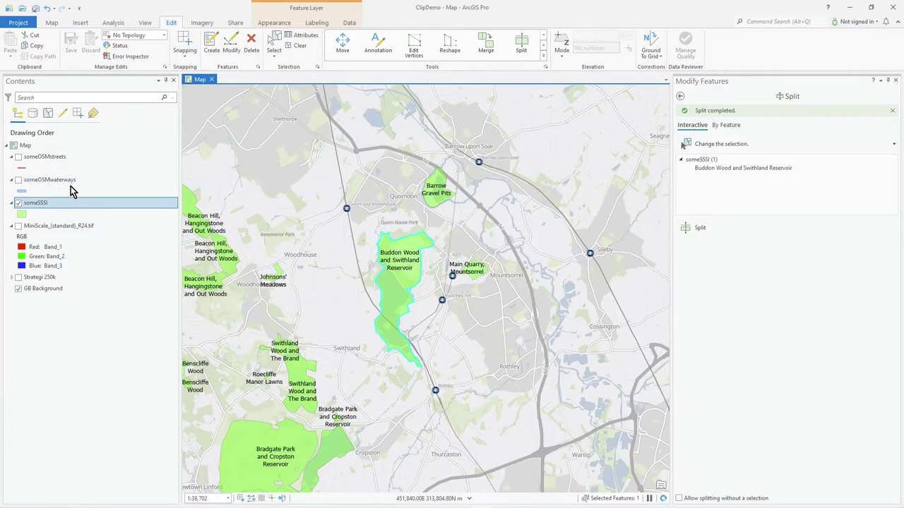
pyautogui.rightClick(44, 204)
pyautogui.click(104, 205)
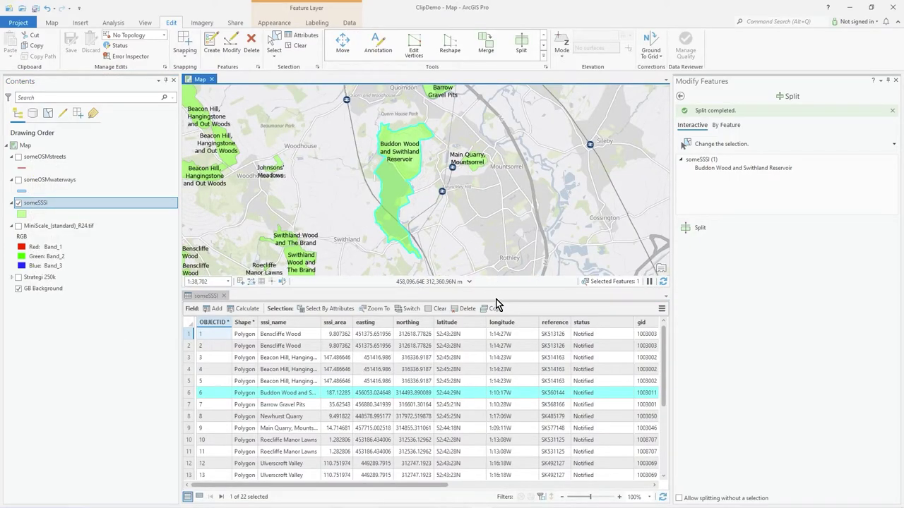
pyautogui.moveTo(501, 288); pyautogui.dragTo(502, 349)
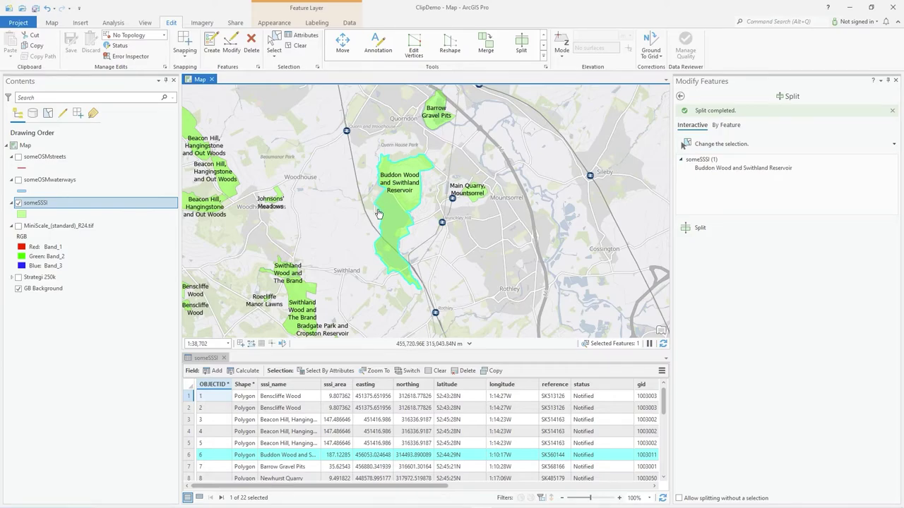
# Activate the Split tool again with the restored Buddon Wood polygon as the feature to split
pyautogui.click(680, 96)
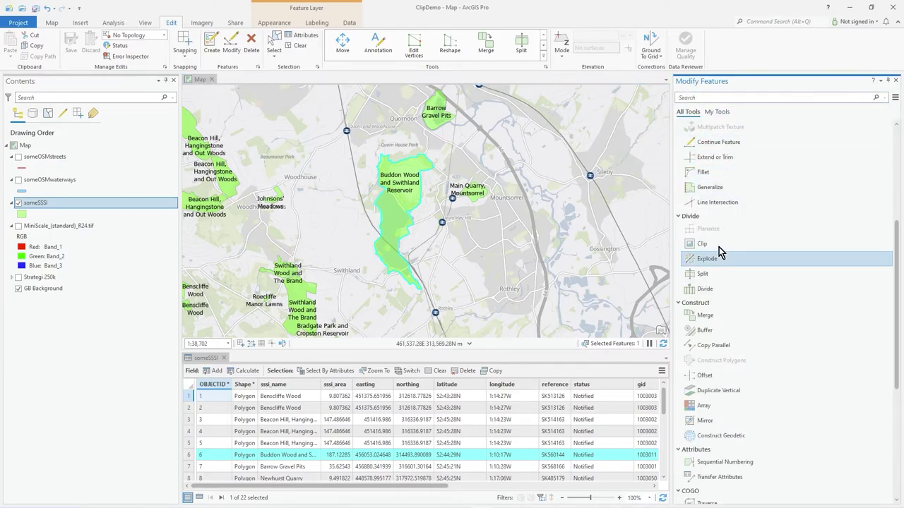
pyautogui.click(496, 203)
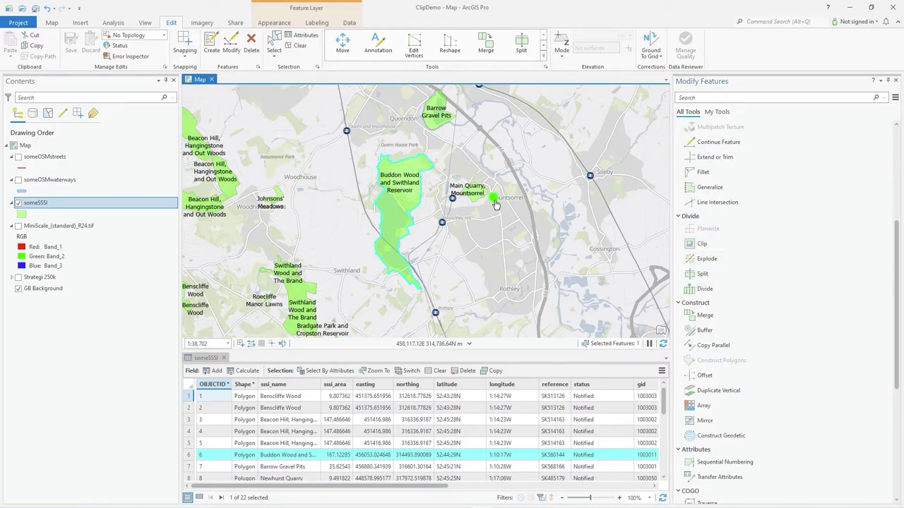
pyautogui.click(231, 43)
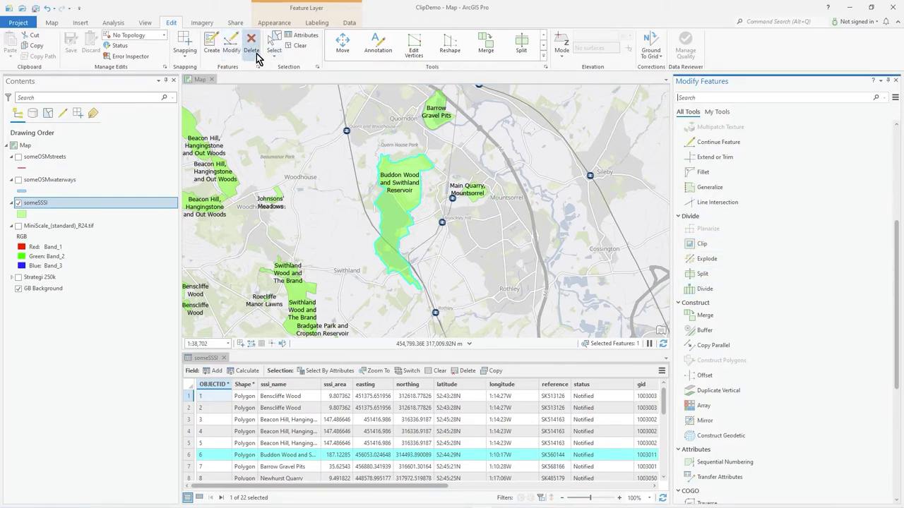
pyautogui.click(717, 275)
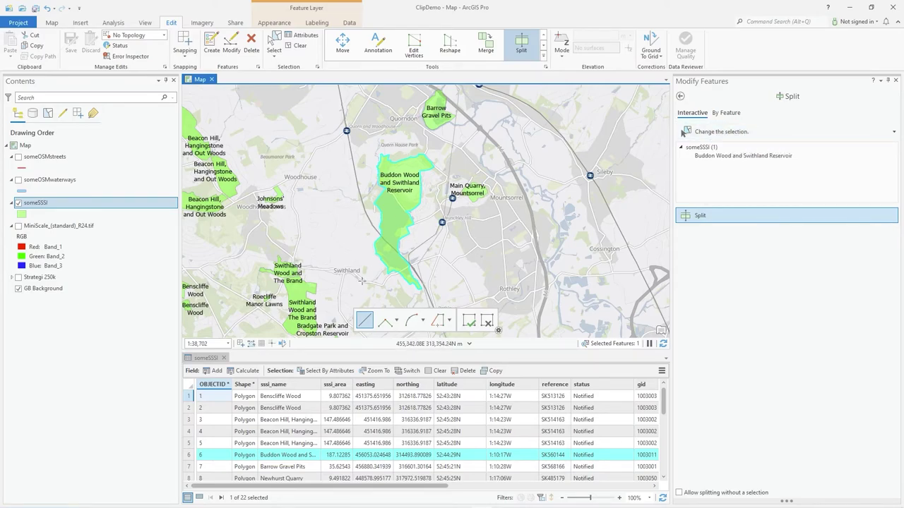
# Draw a bent cutting line across Buddon Wood and Swithland Reservoir, splitting it into six pieces
pyautogui.click(368, 149)
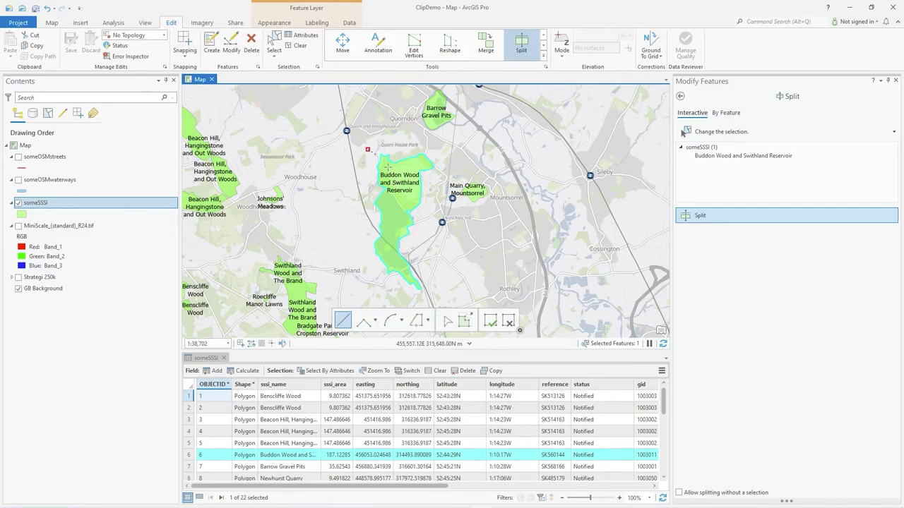
pyautogui.click(330, 203)
pyautogui.doubleClick(446, 271)
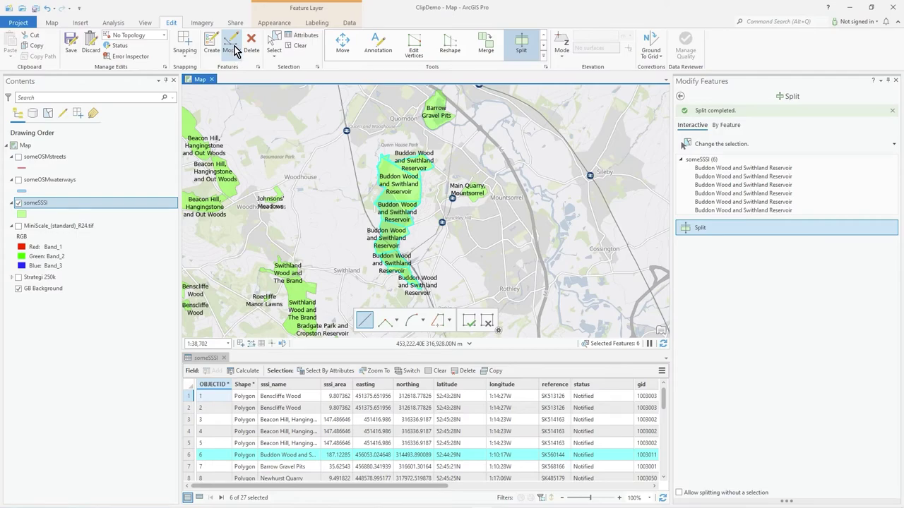
# Close the attribute table and view pop-up attributes of four split Buddon Wood pieces
pyautogui.click(54, 22)
pyautogui.click(73, 42)
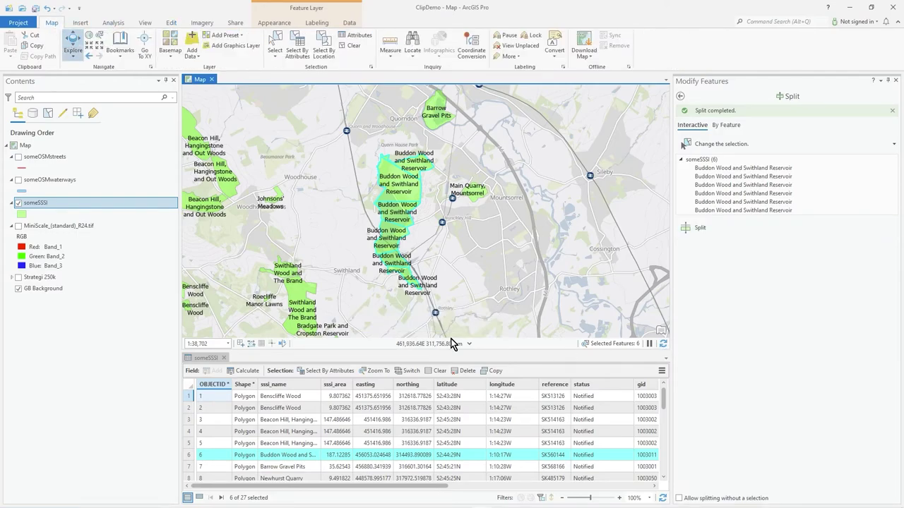
pyautogui.click(224, 358)
pyautogui.scroll(3, 452, 290)
pyautogui.scroll(5, 453, 289)
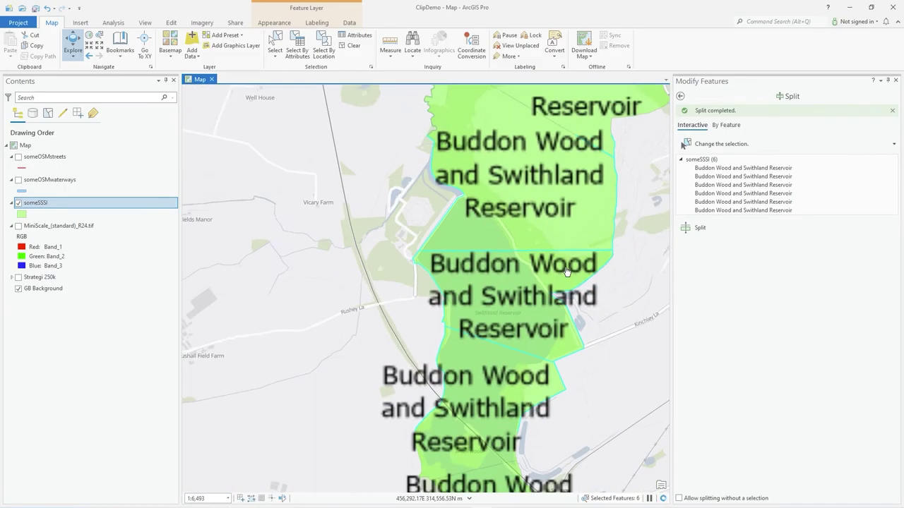
pyautogui.scroll(-2, 485, 250)
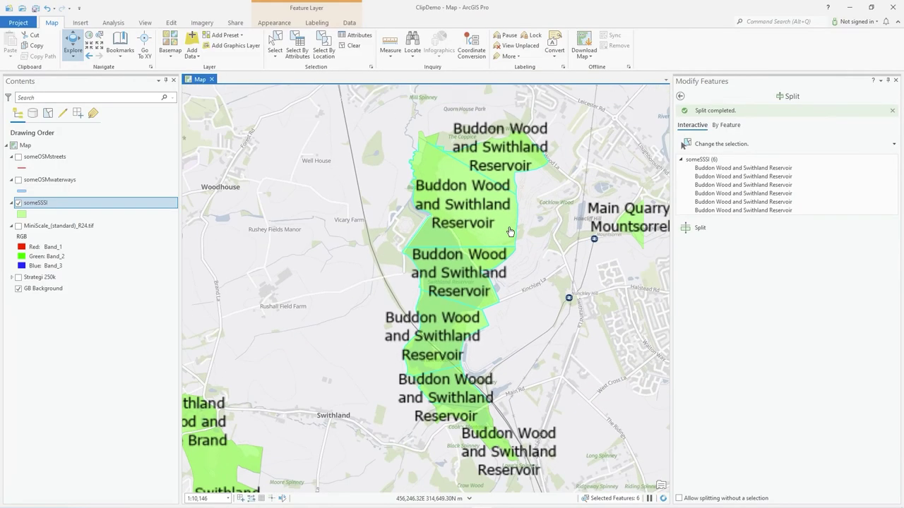
pyautogui.click(511, 173)
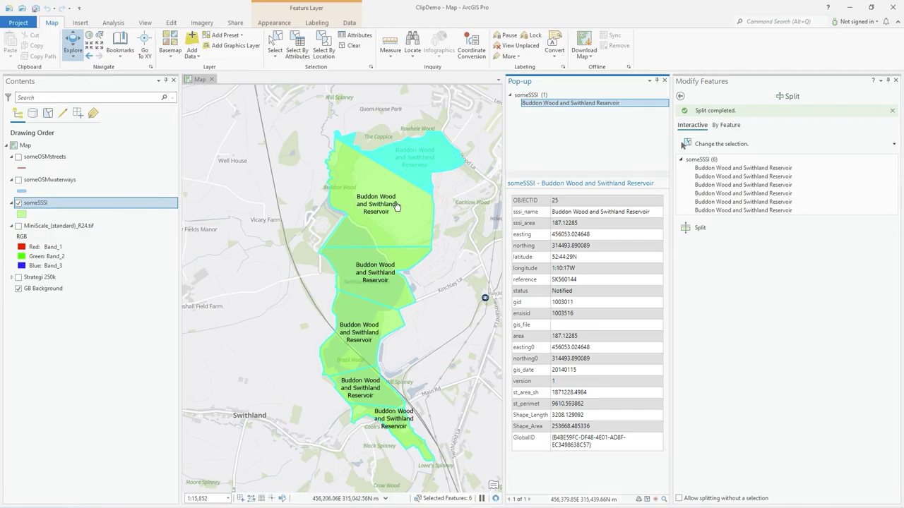
pyautogui.click(366, 314)
pyautogui.click(392, 412)
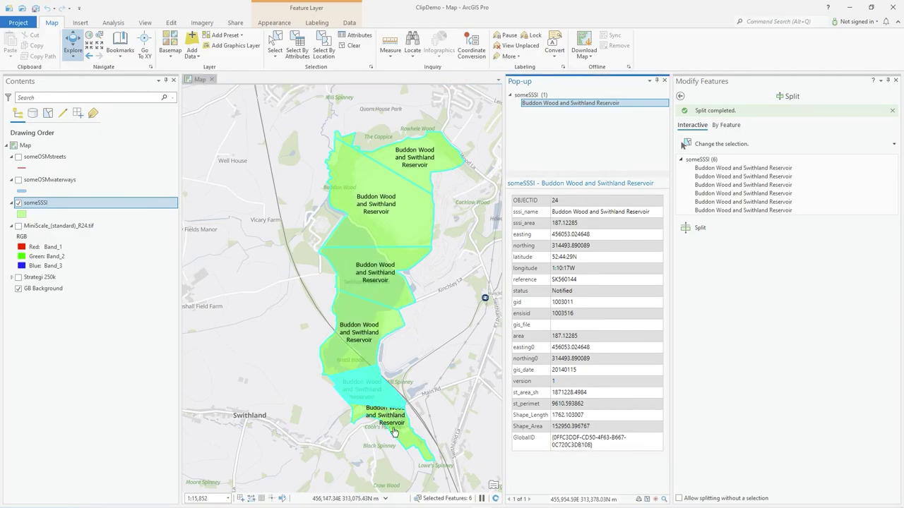
pyautogui.click(404, 226)
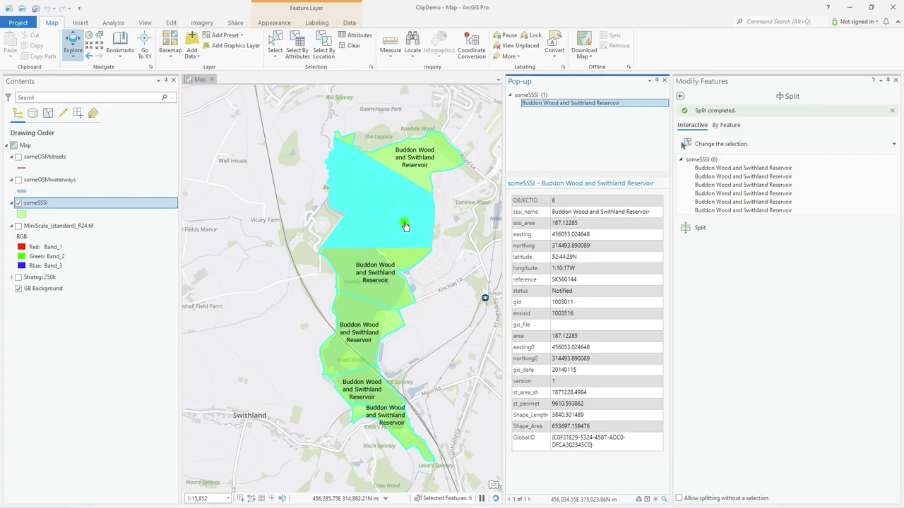
# Discard all unsaved someSSSI edits, confirming the discard of the six-way split
pyautogui.click(171, 23)
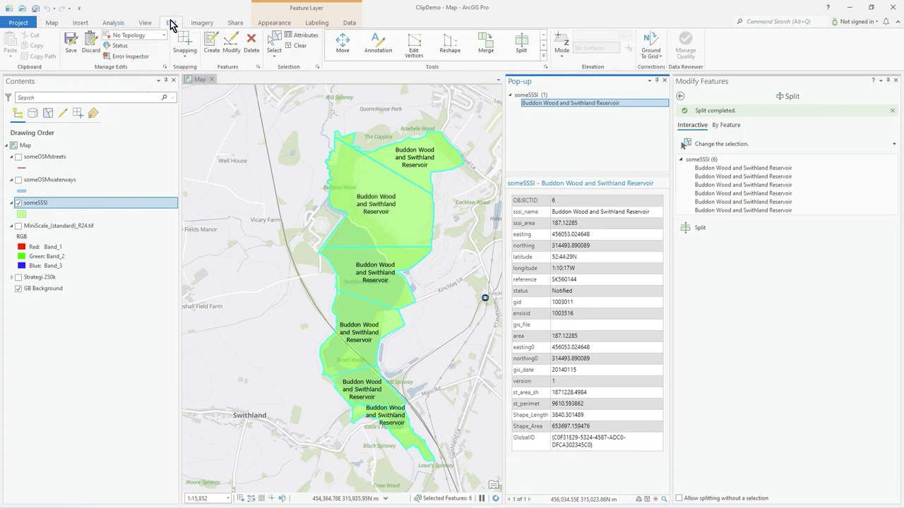
pyautogui.click(86, 57)
pyautogui.click(460, 315)
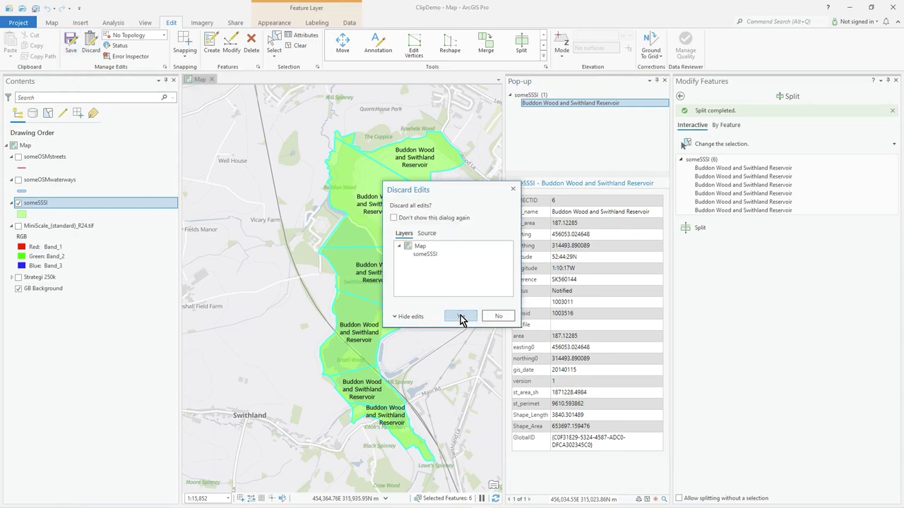